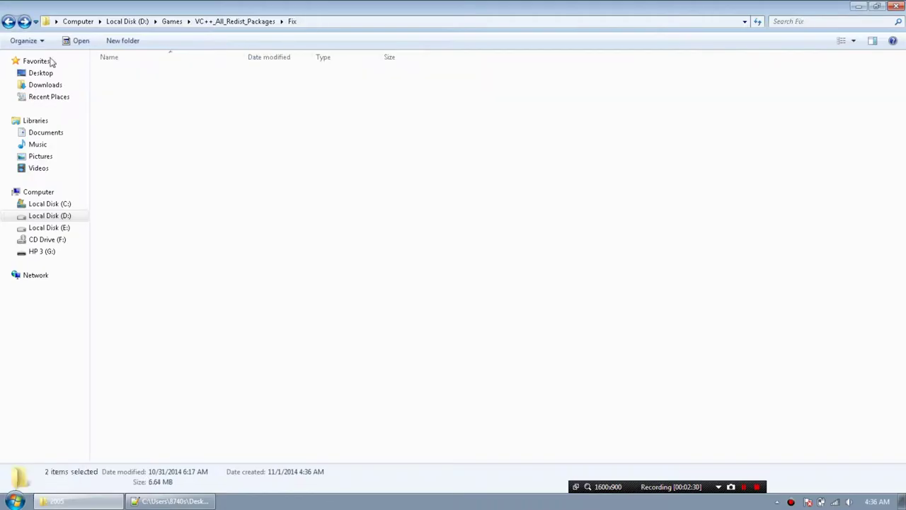
Look at the vcredist installers in the 2008 folder, and switch to the installation guide in Notepad++.
double_click(145, 87)
drag(163, 89, 163, 85)
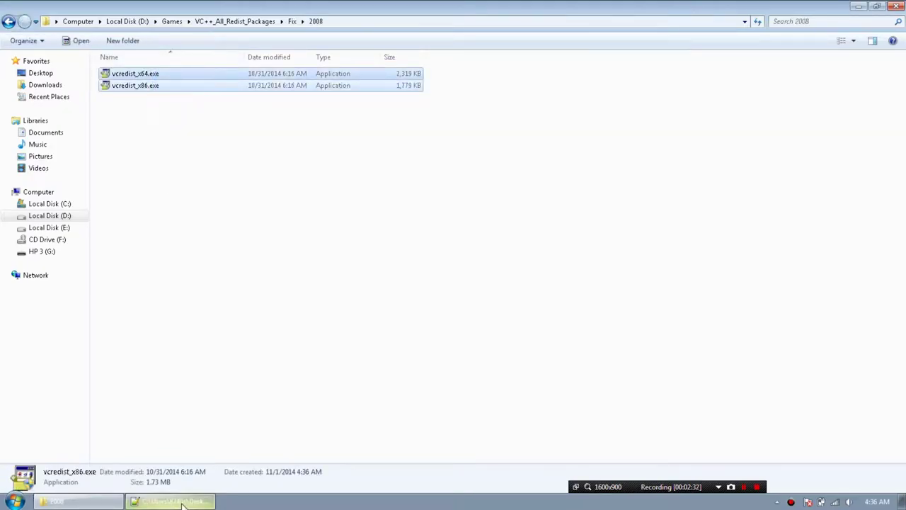
click(173, 501)
drag(55, 421, 521, 422)
click(527, 421)
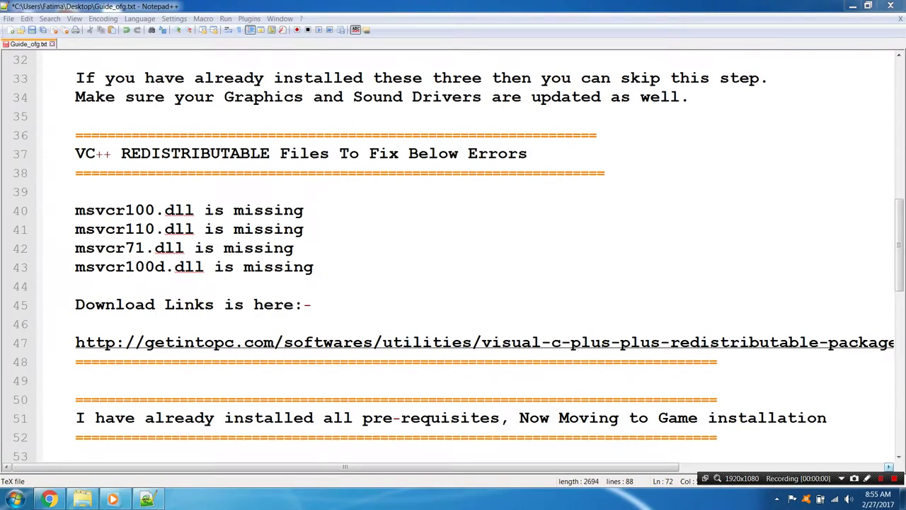
Read the guide's notes on the installed prerequisites and on disabling antivirus programs before installation.
drag(75, 417, 817, 417)
scroll(817, 418, down, 5)
drag(76, 248, 736, 323)
scroll(736, 323, down, 2)
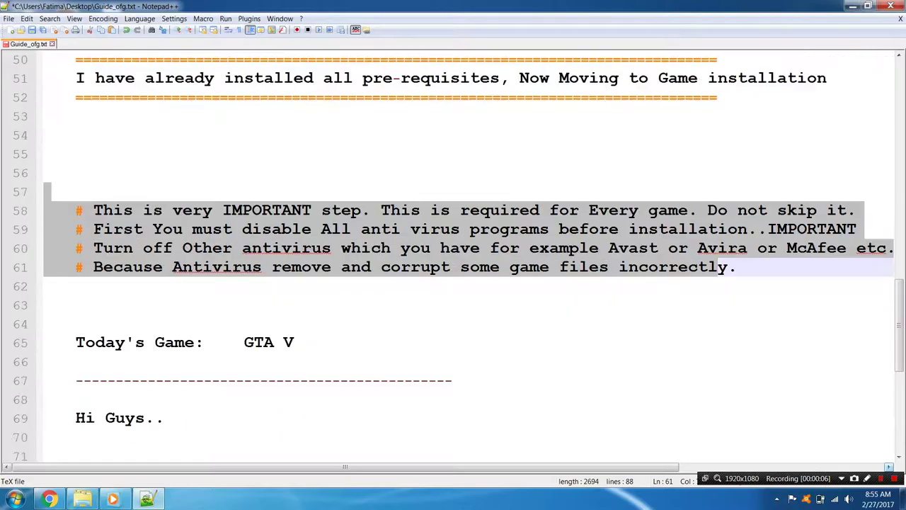
Read the guide's section on today's game, GTA V, including its download link.
drag(76, 285, 285, 286)
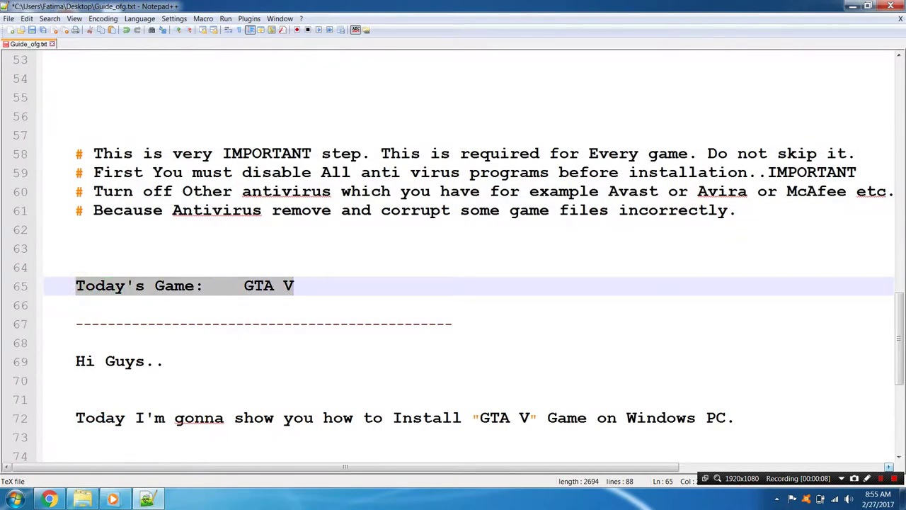
drag(71, 360, 163, 361)
scroll(163, 361, down, 2)
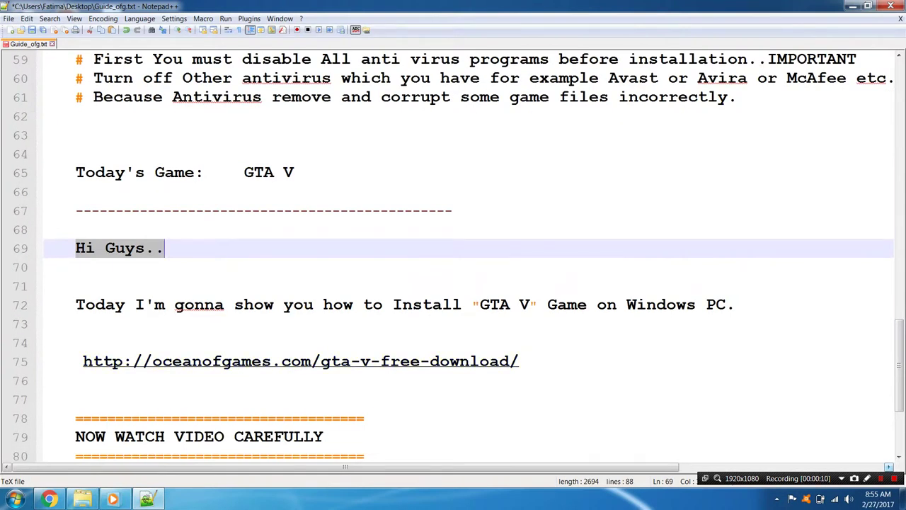
drag(76, 304, 736, 304)
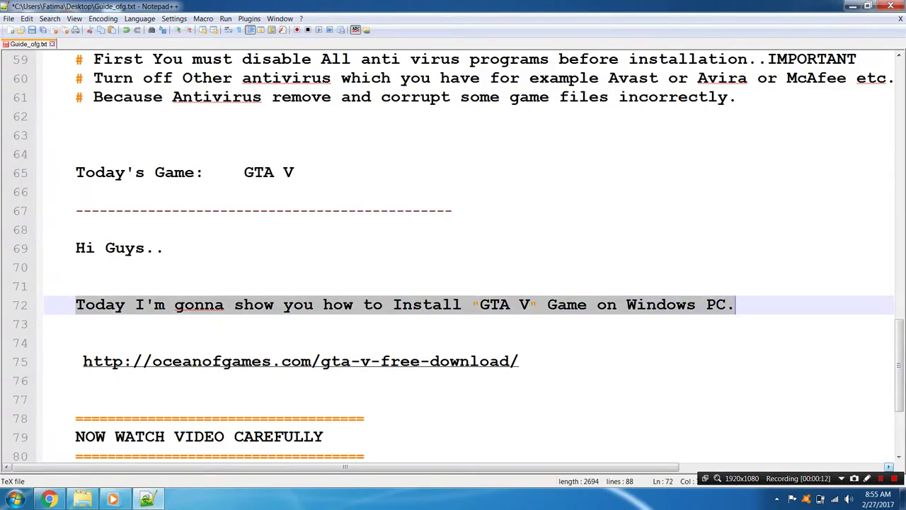
drag(73, 361, 516, 372)
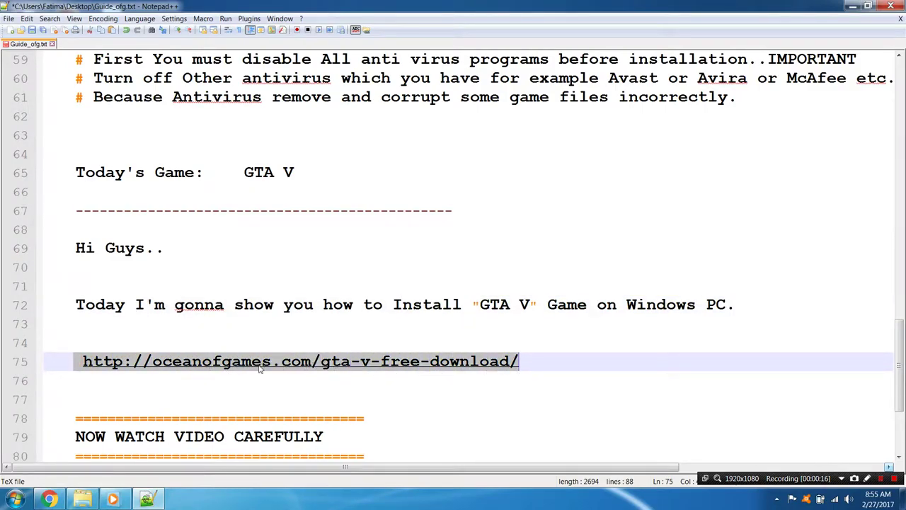
Switch to Chrome and check the address and title of the GTA V Free Download page.
click(49, 498)
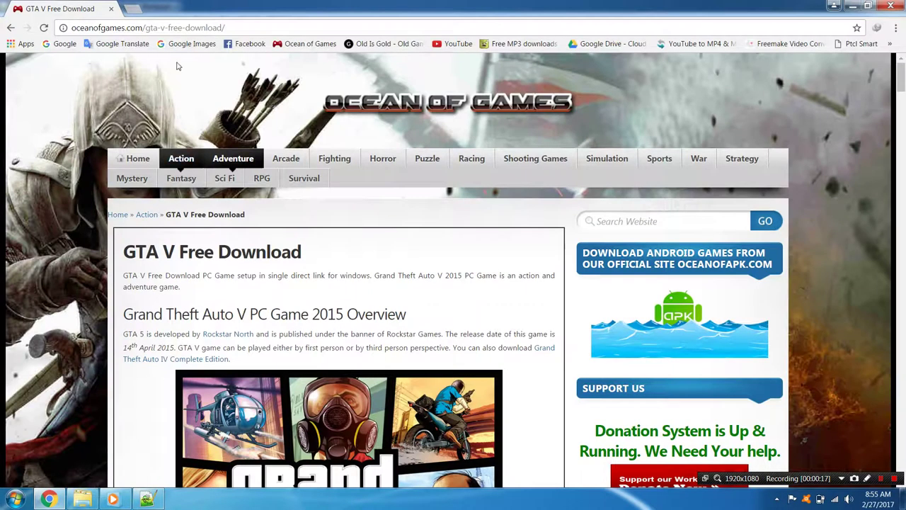
click(141, 28)
click(248, 27)
drag(272, 30, 71, 28)
key(End)
drag(123, 252, 291, 253)
click(259, 255)
Look through the GTA V page's overview, features and system requirements down to its download options.
scroll(259, 256, down, 8)
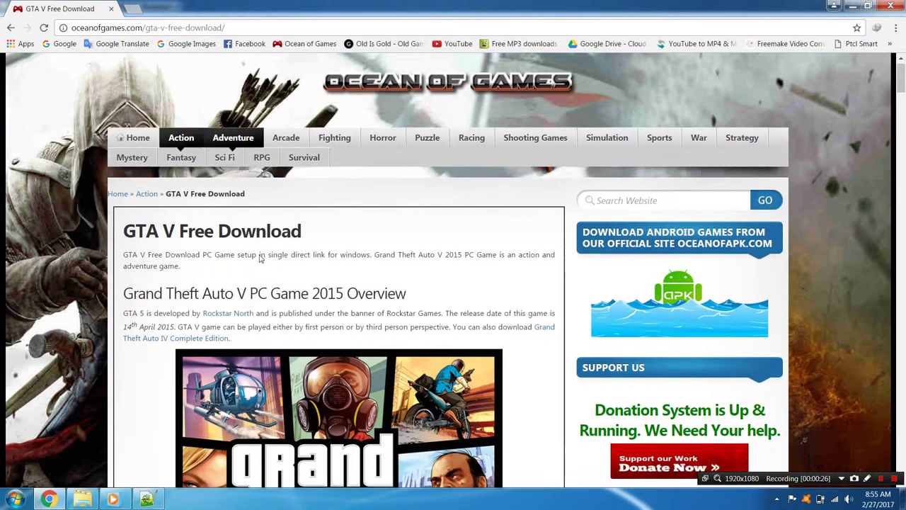
scroll(298, 258, down, 15)
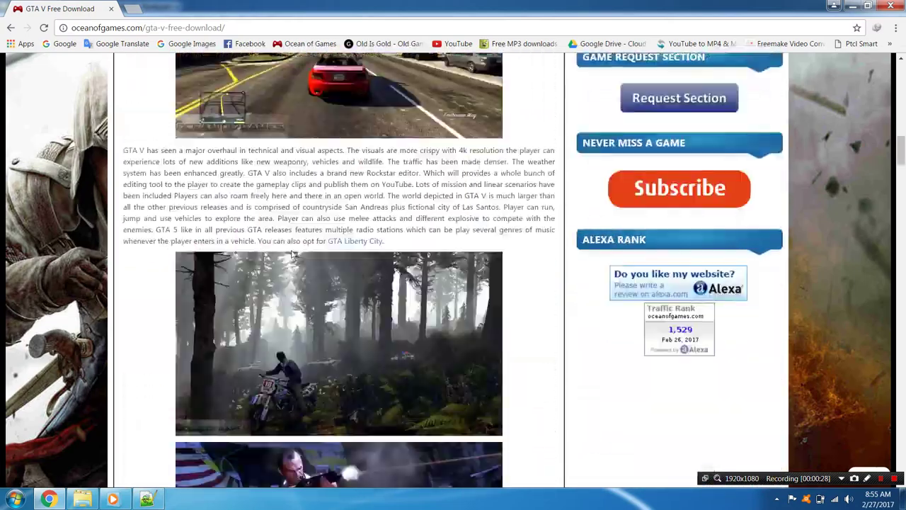
scroll(299, 259, up, 2)
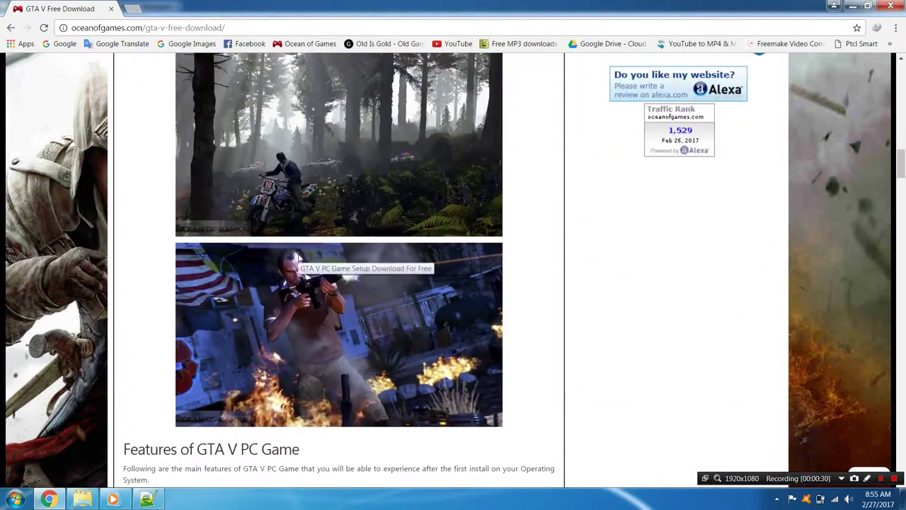
scroll(300, 260, down, 3)
scroll(301, 260, down, 8)
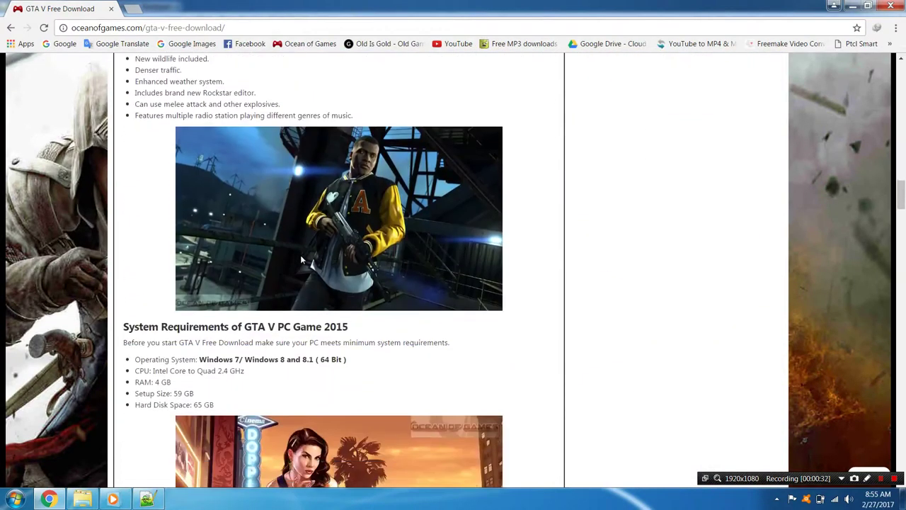
scroll(303, 260, down, 5)
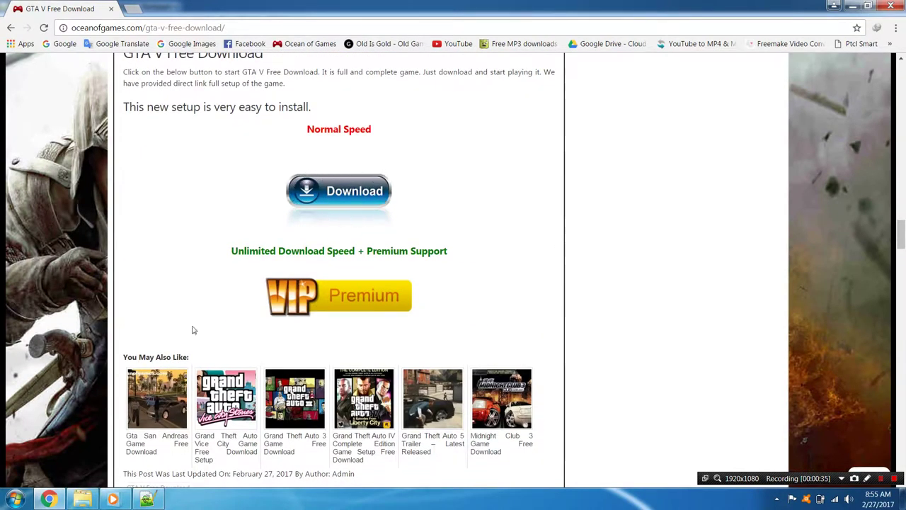
Return to the guide in Notepad++ and read the "NOW WATCH VIDEO CAREFULLY" heading.
click(146, 499)
scroll(283, 318, down, 1)
click(76, 380)
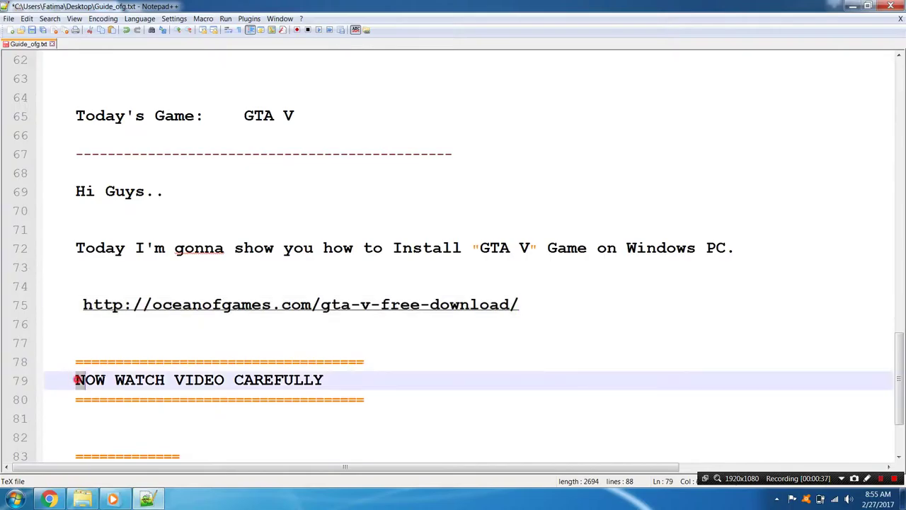
drag(76, 380, 324, 380)
click(333, 380)
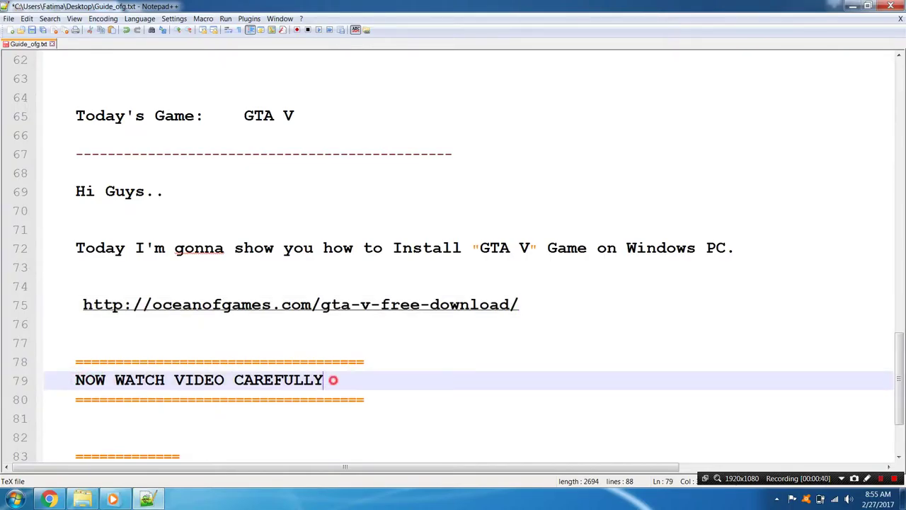
Mount the Grand_Theft_Auto_v image from Local Disk (H:) to drive I: with UltraISO.
click(91, 495)
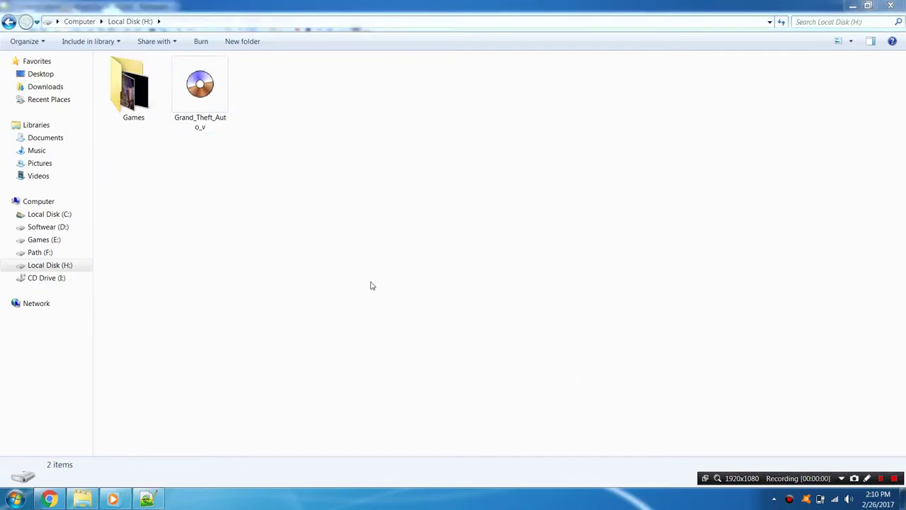
click(361, 278)
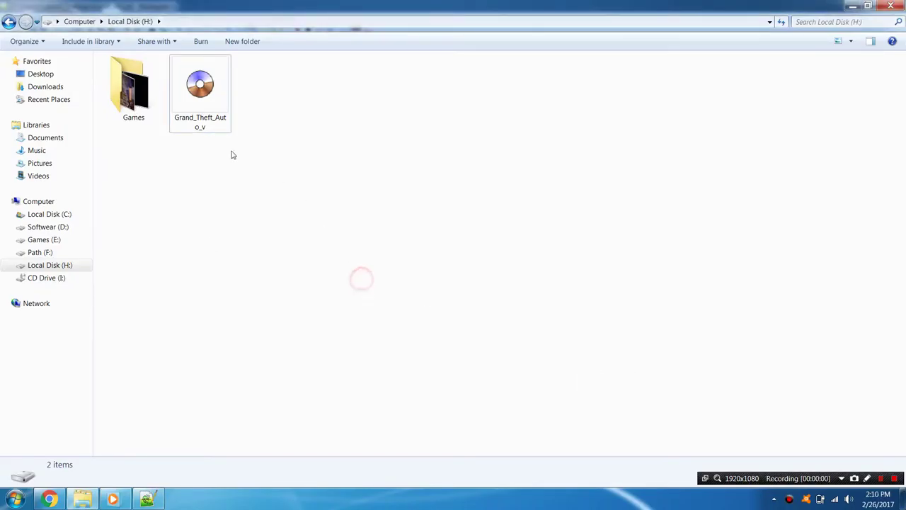
right_click(199, 92)
mouse_move(386, 107)
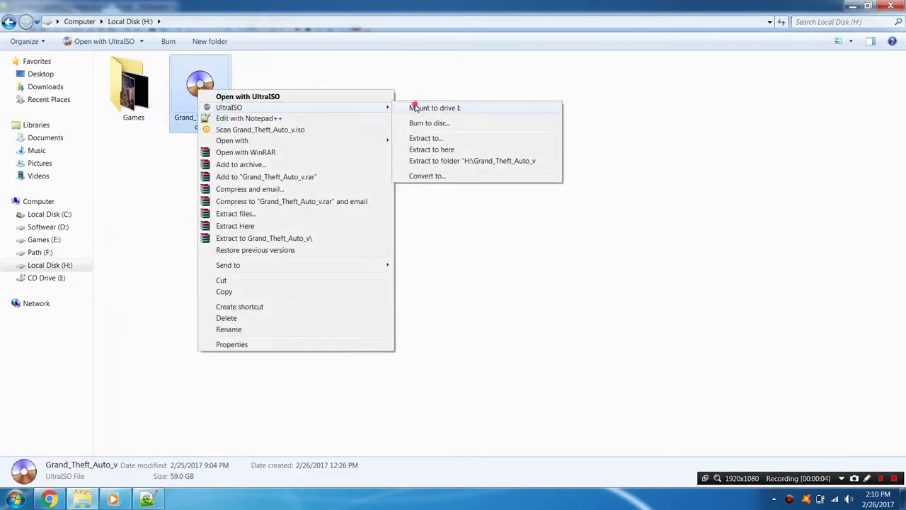
click(416, 108)
click(335, 183)
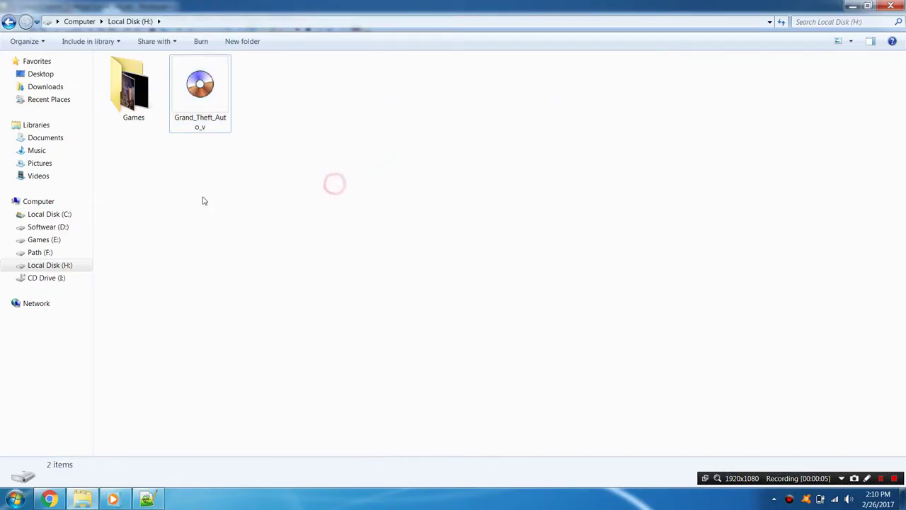
Run setup from CD Drive (I:) as administrator and accept its opening notice.
click(48, 201)
double_click(305, 141)
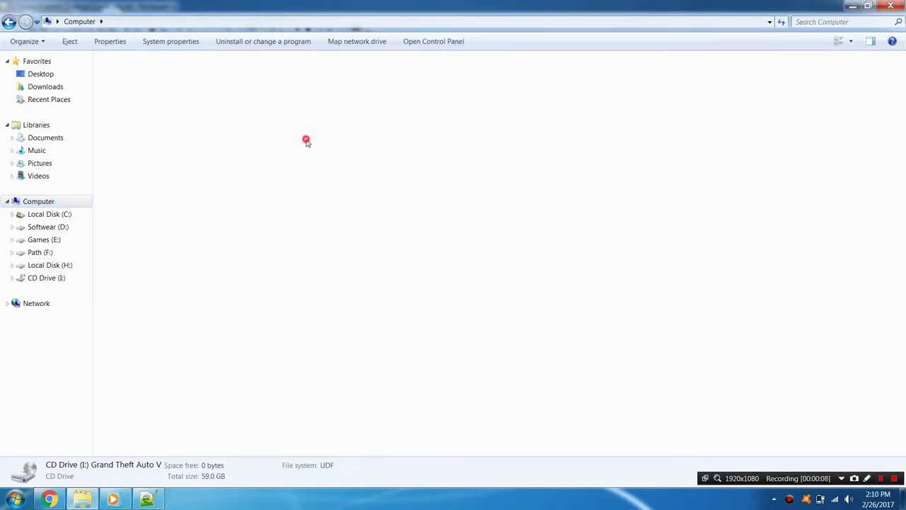
click(117, 102)
right_click(119, 103)
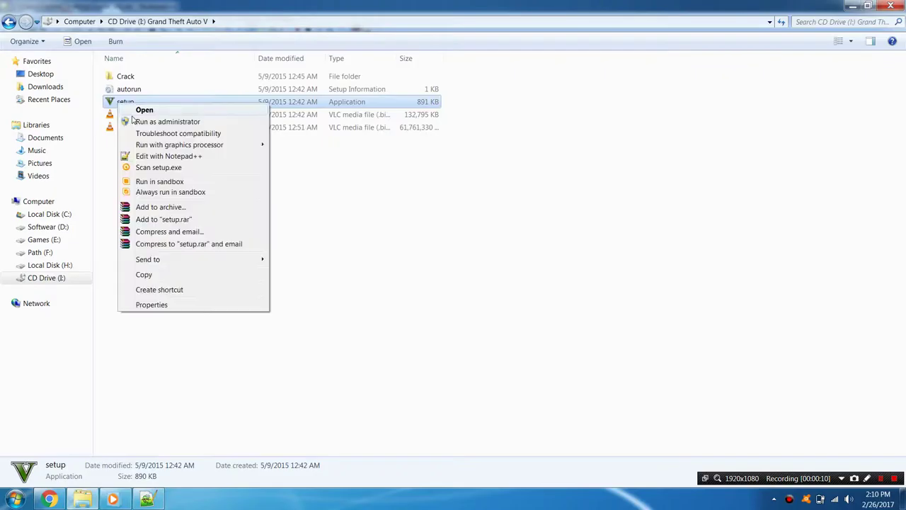
click(137, 122)
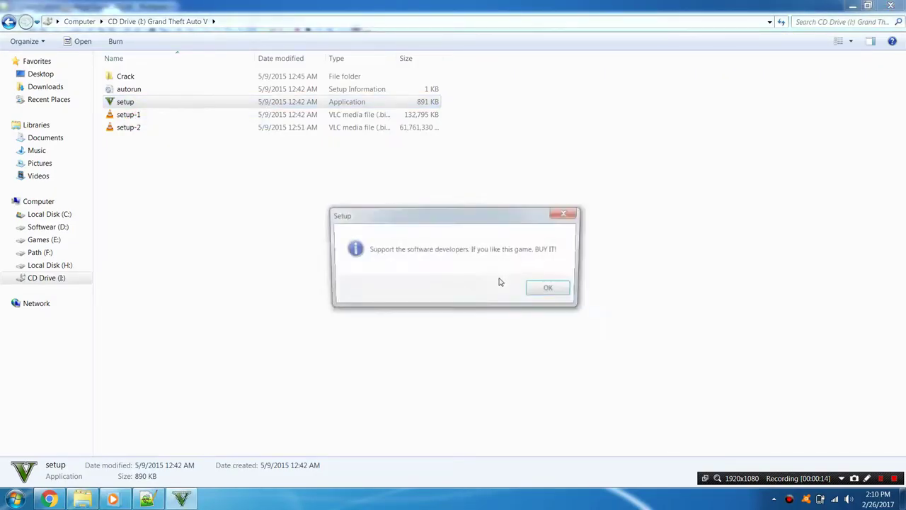
click(545, 293)
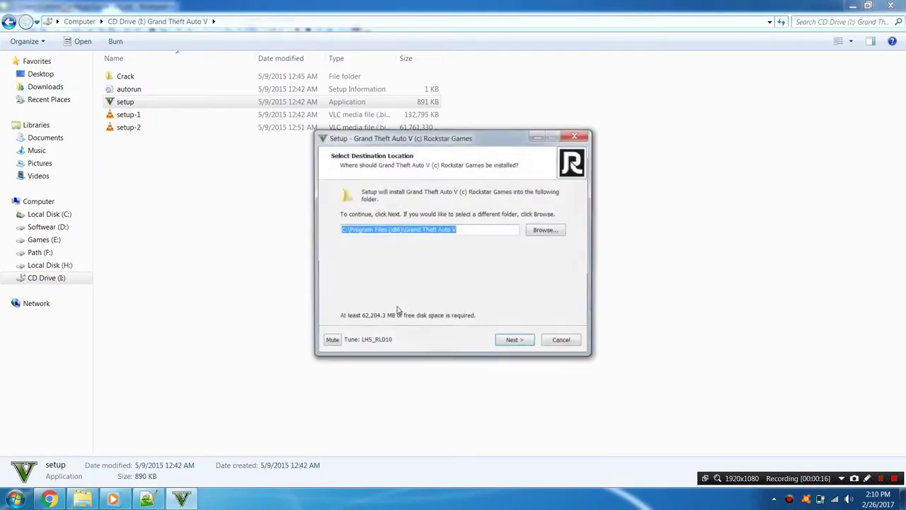
Mute the installer's music and set the destination folder to F:\Grand Theft Auto V.
click(330, 342)
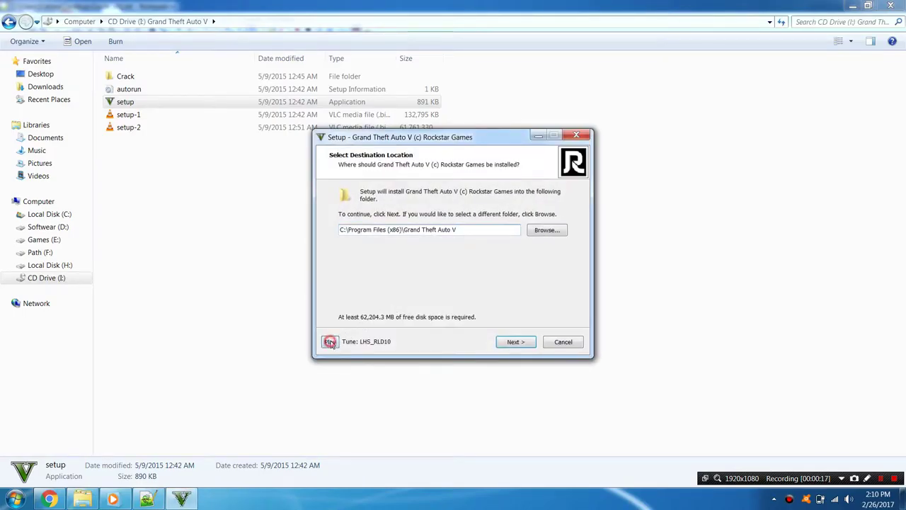
click(545, 230)
scroll(536, 228, down, 1)
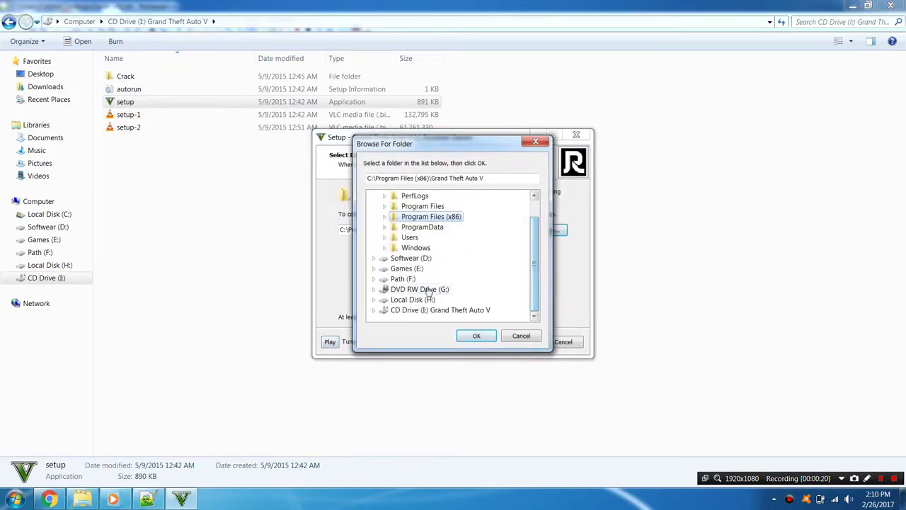
click(403, 280)
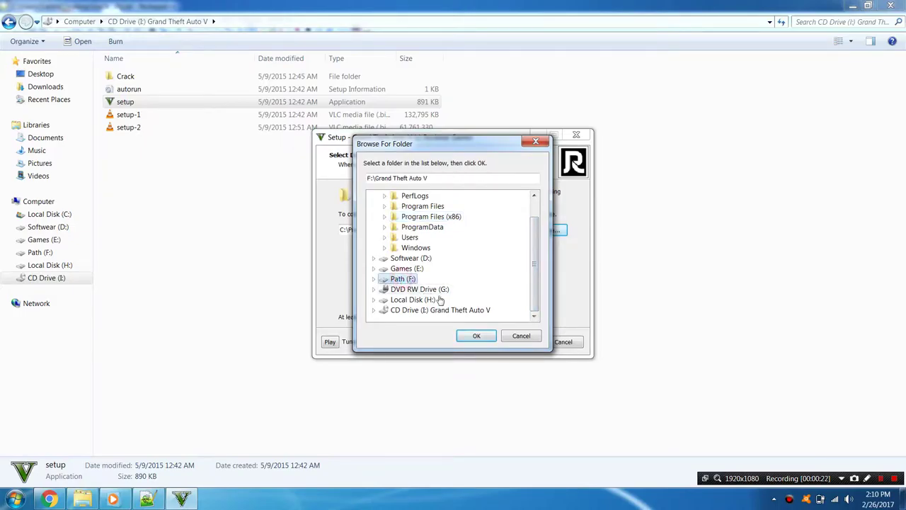
click(476, 336)
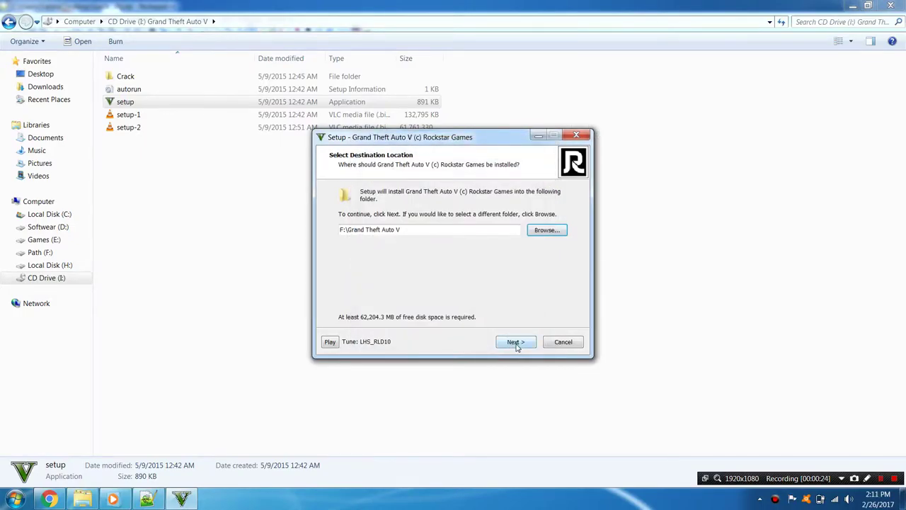
Keep the desktop and start menu icon tasks and install Grand Theft Auto V.
click(517, 343)
click(515, 343)
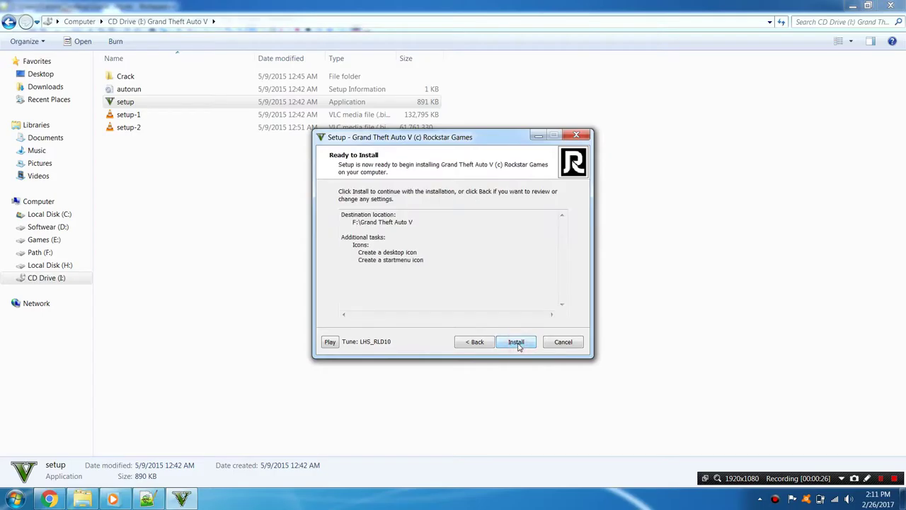
click(517, 343)
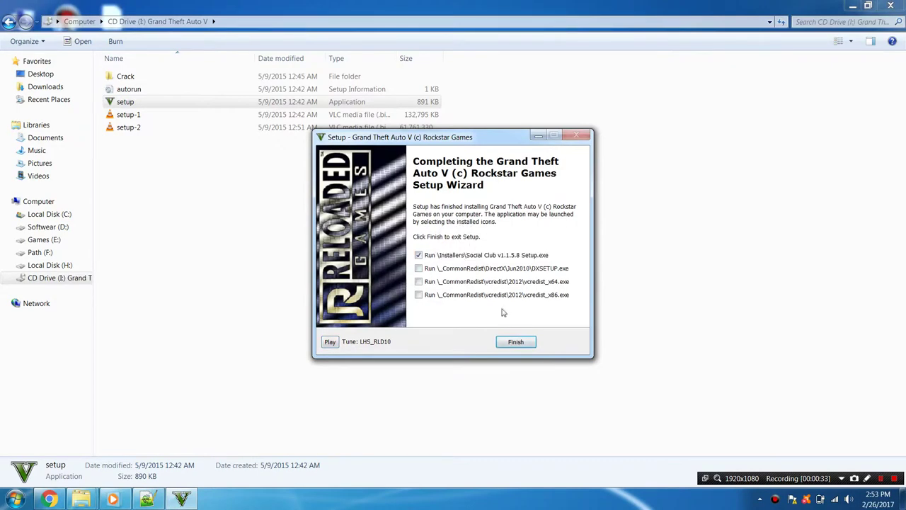
Finish the game setup with the Social Club v1.1.5.8 installer enabled, and complete the Rockstar Games Social Club installation.
click(518, 342)
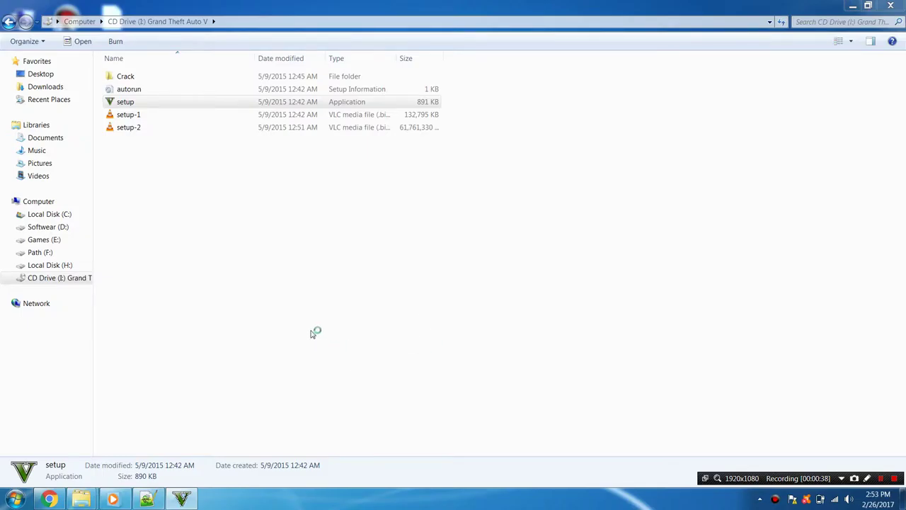
click(512, 341)
click(421, 317)
click(515, 341)
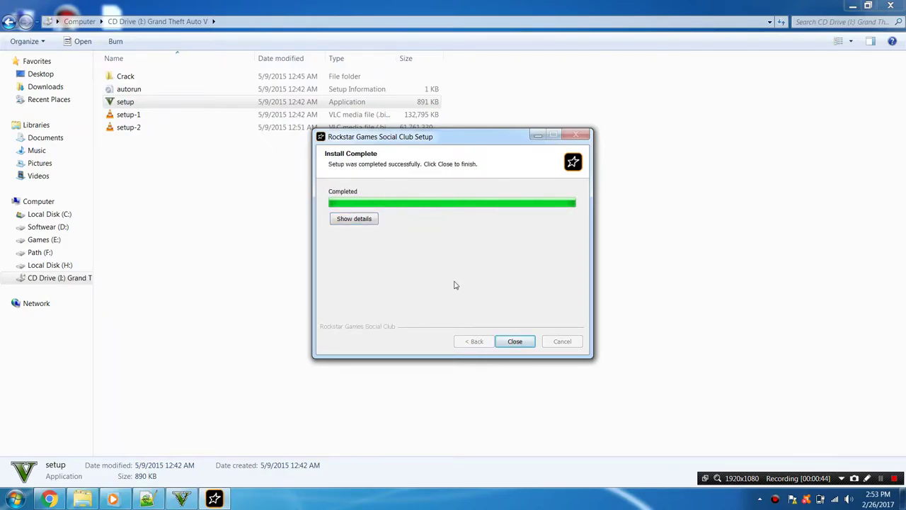
click(515, 340)
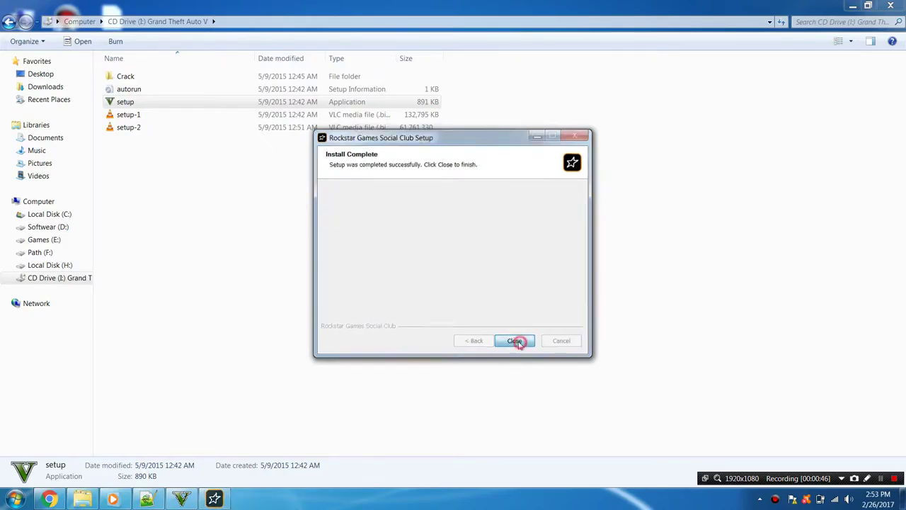
Copy all six files from the Crack folder on CD Drive (I:).
double_click(130, 81)
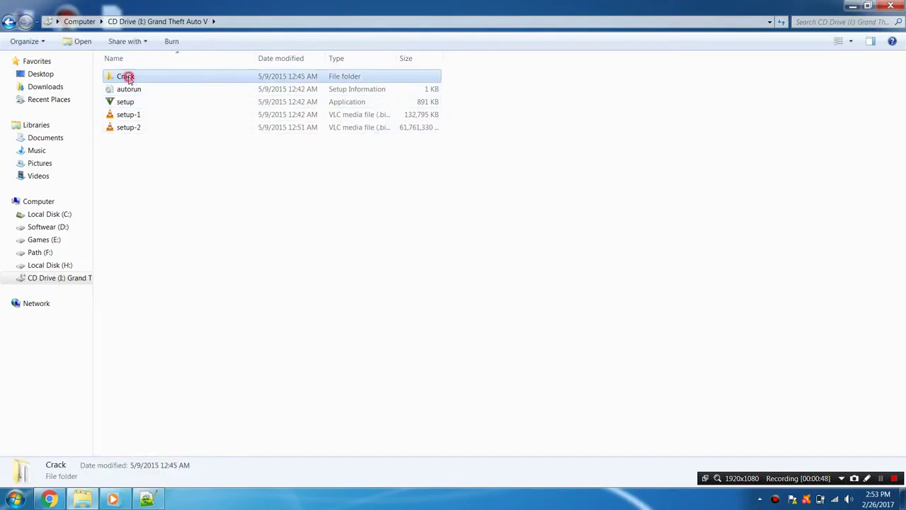
drag(243, 181, 122, 77)
right_click(126, 79)
click(150, 187)
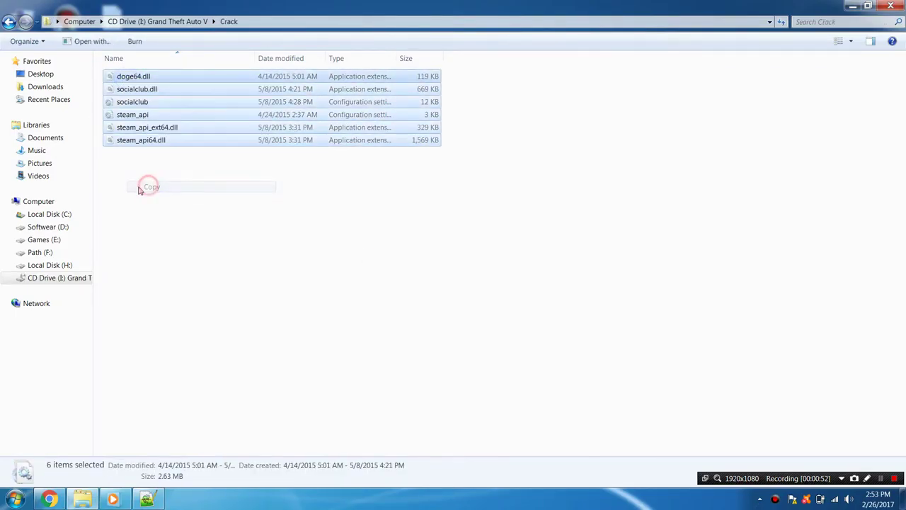
Paste the copied files into F:\Grand Theft Auto V, choosing Copy and Replace for all file conflicts.
click(39, 201)
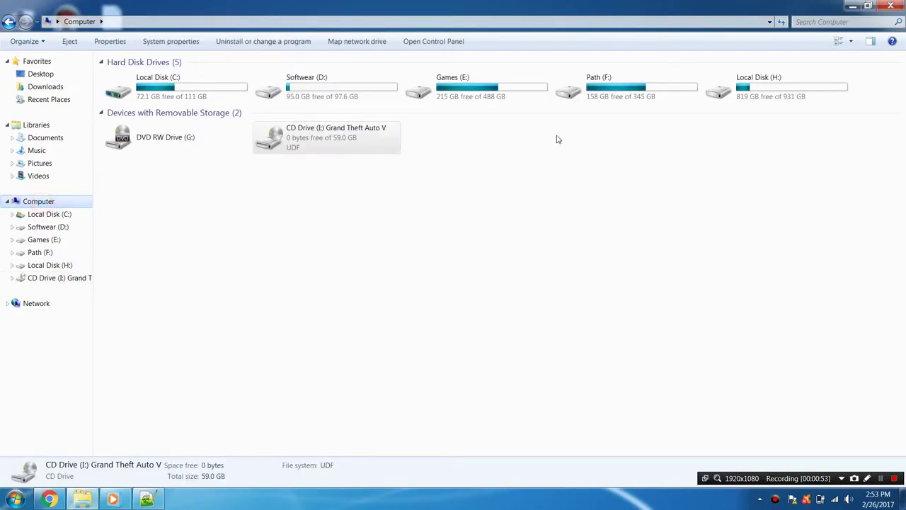
click(593, 91)
double_click(598, 90)
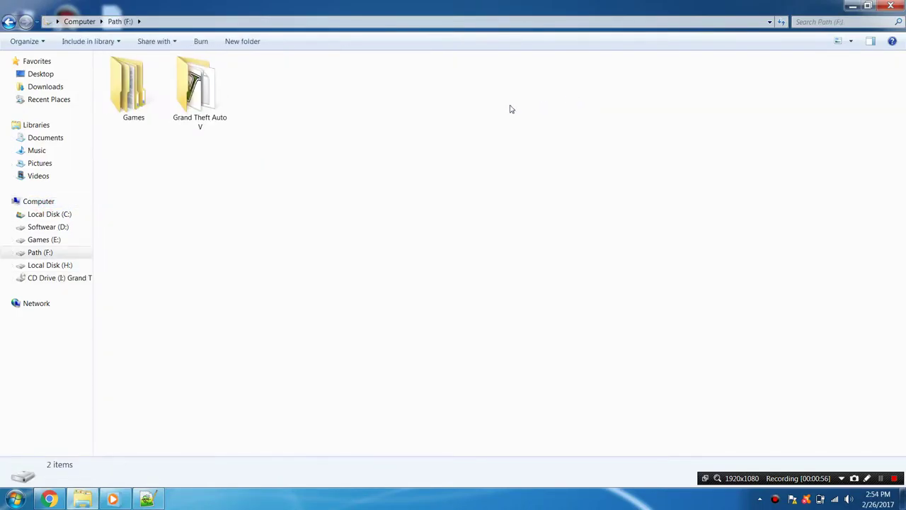
double_click(200, 91)
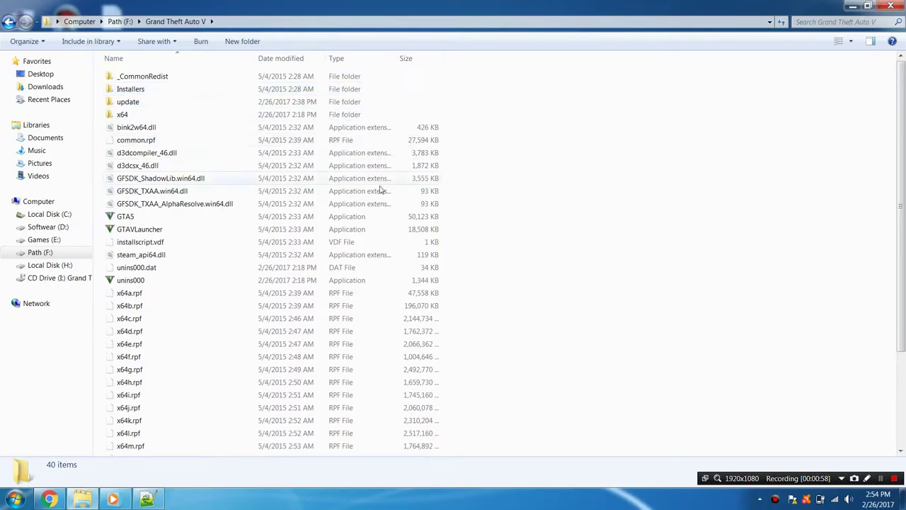
right_click(524, 160)
click(558, 222)
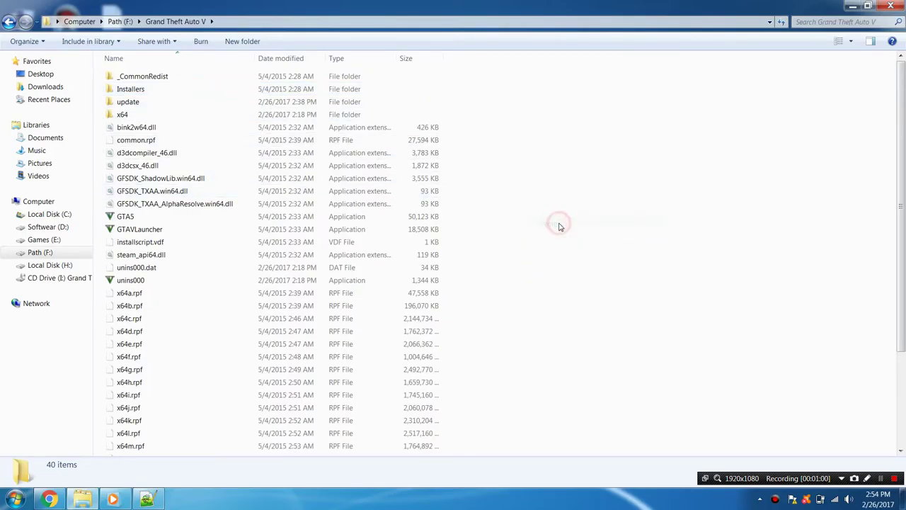
click(394, 372)
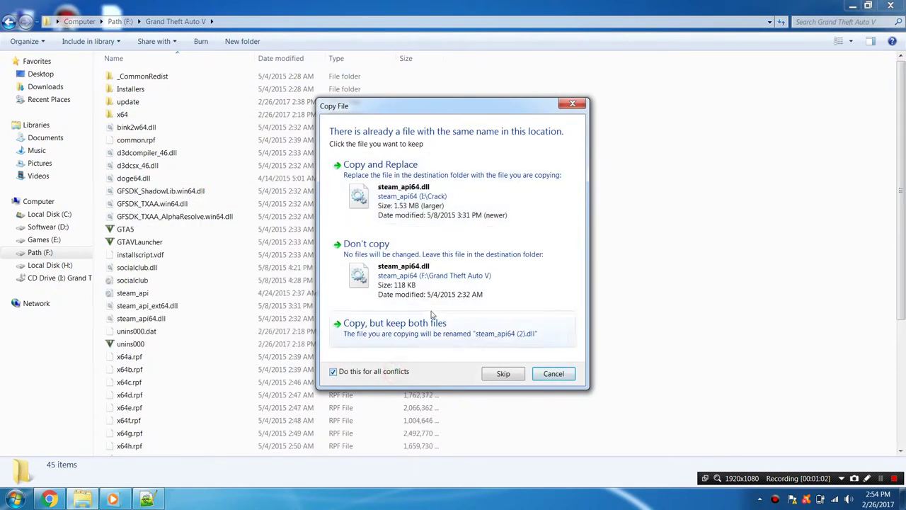
click(486, 203)
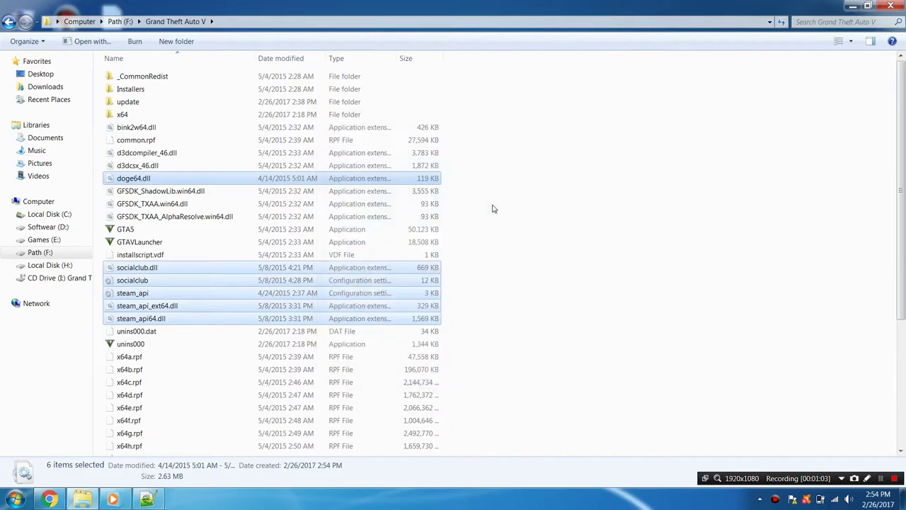
click(534, 201)
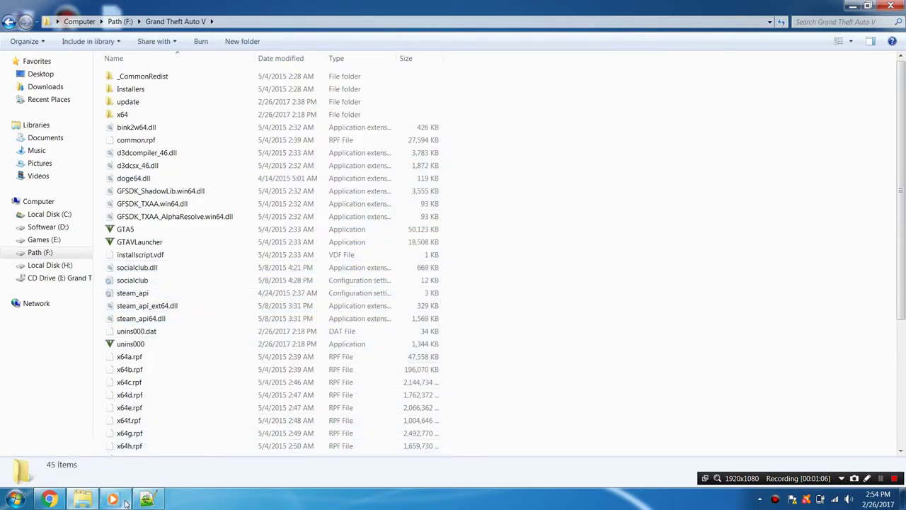
Run GTAVLauncher from the F:\Grand Theft Auto V folder as administrator and accept the game's display calibration.
mouse_move(114, 496)
click(532, 226)
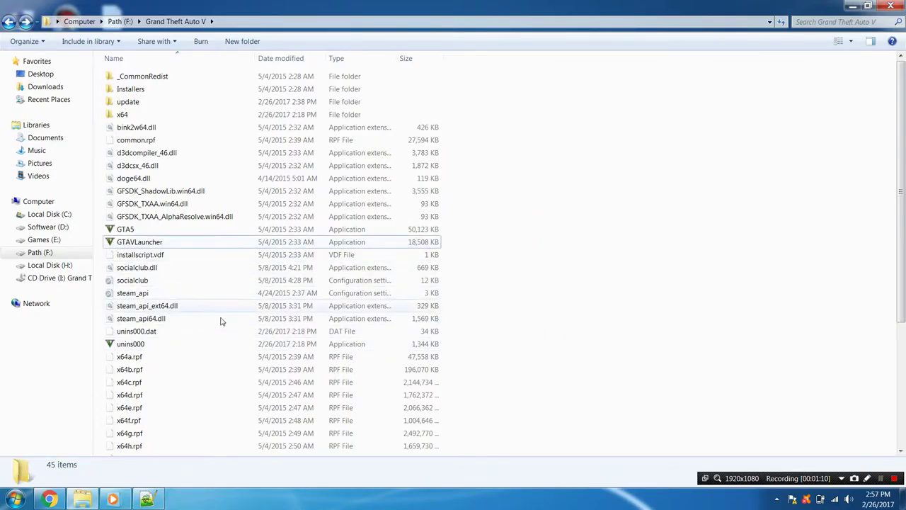
click(149, 242)
right_click(148, 243)
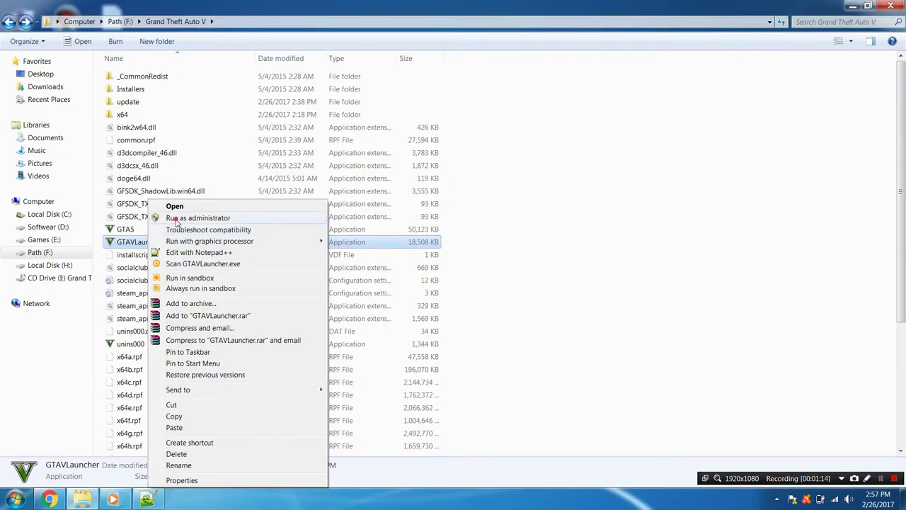
click(177, 219)
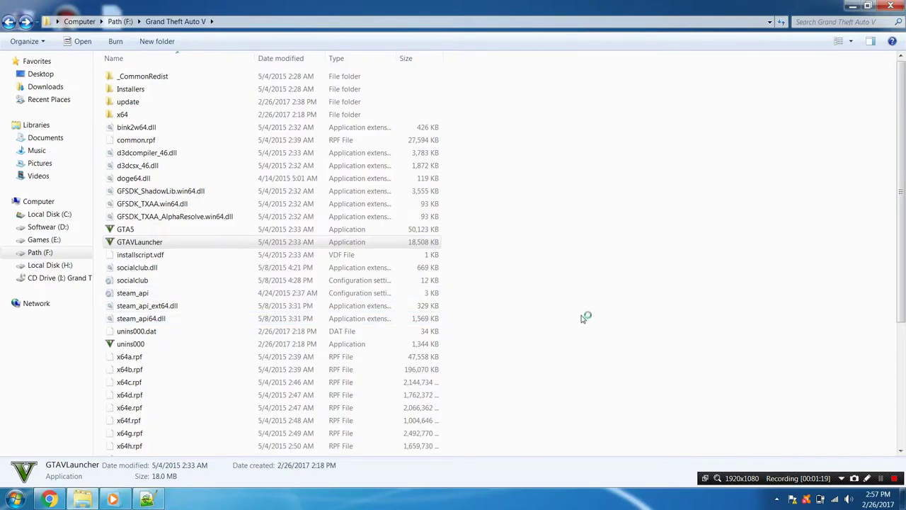
click(498, 355)
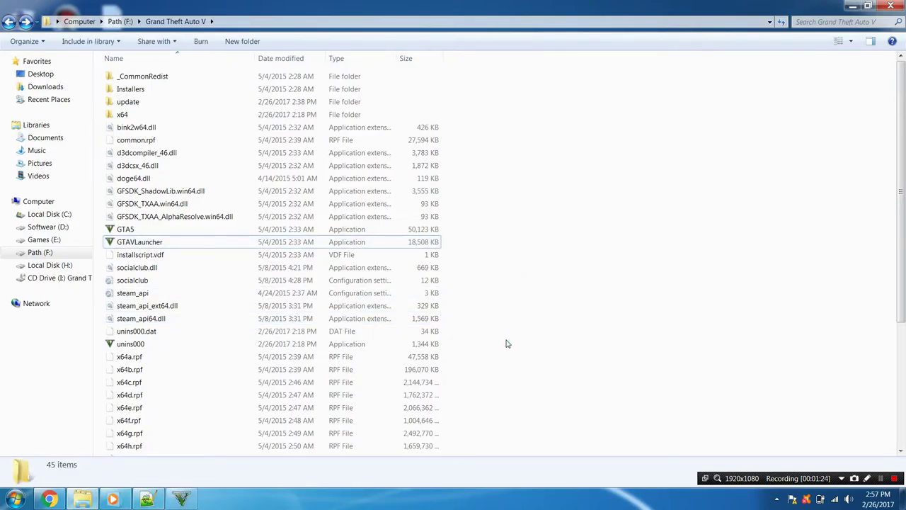
click(183, 500)
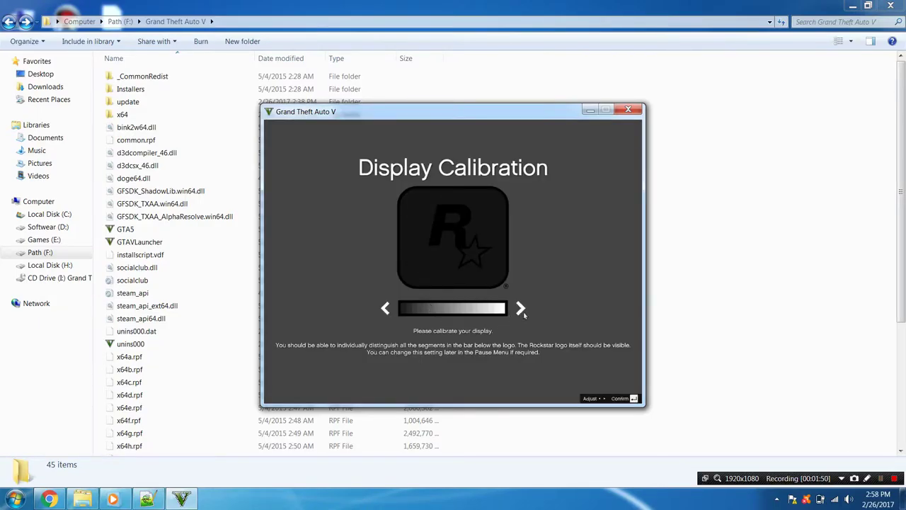
click(622, 398)
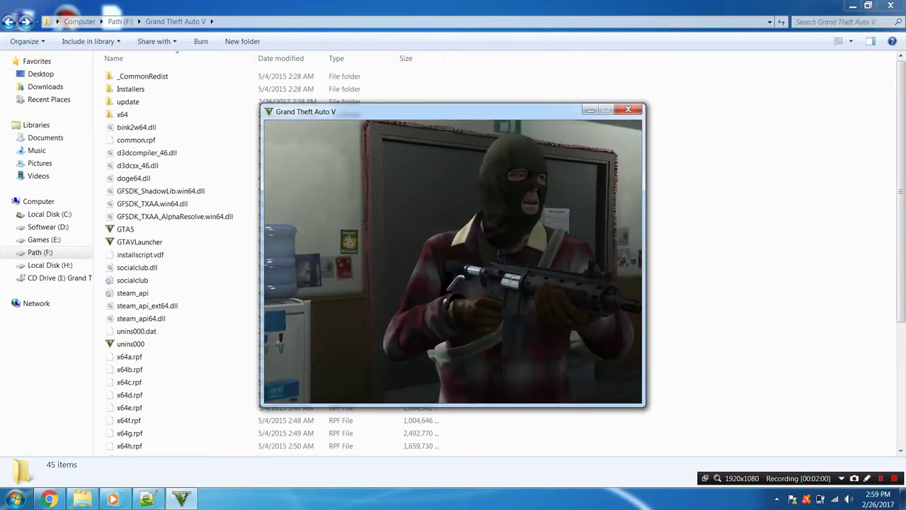
Check the game's pause menu map and settings, and resume play by moving toward the guard.
key(Escape)
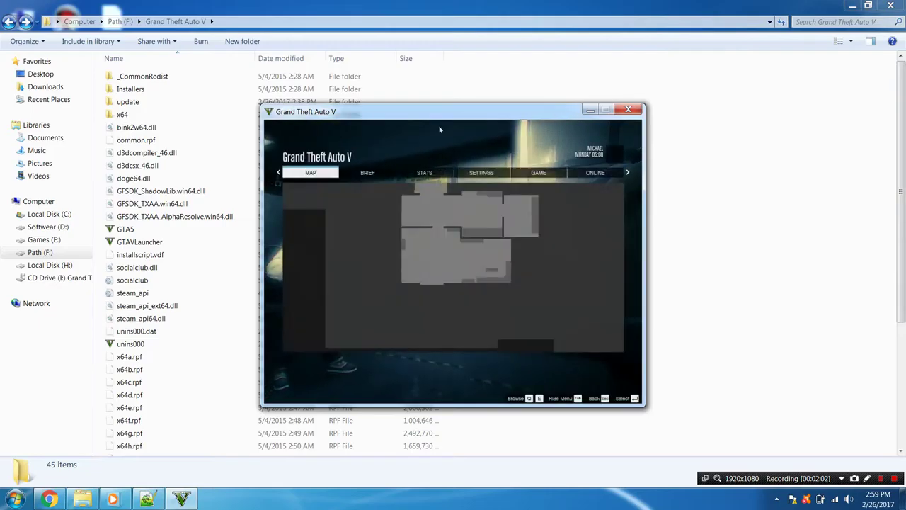
key(Escape)
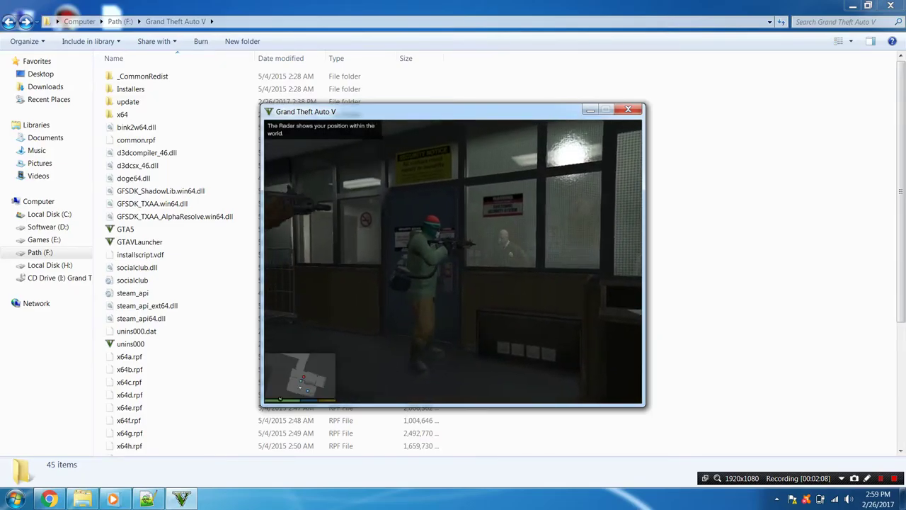
key(Escape)
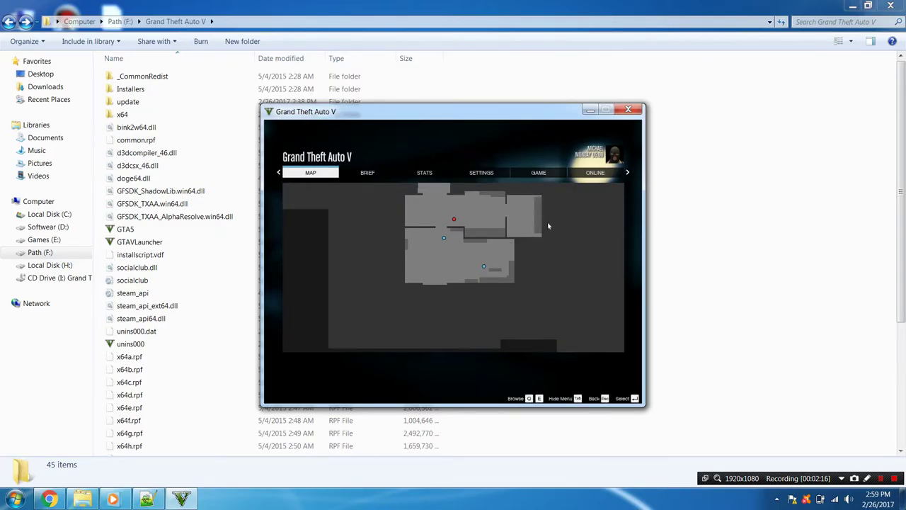
click(473, 173)
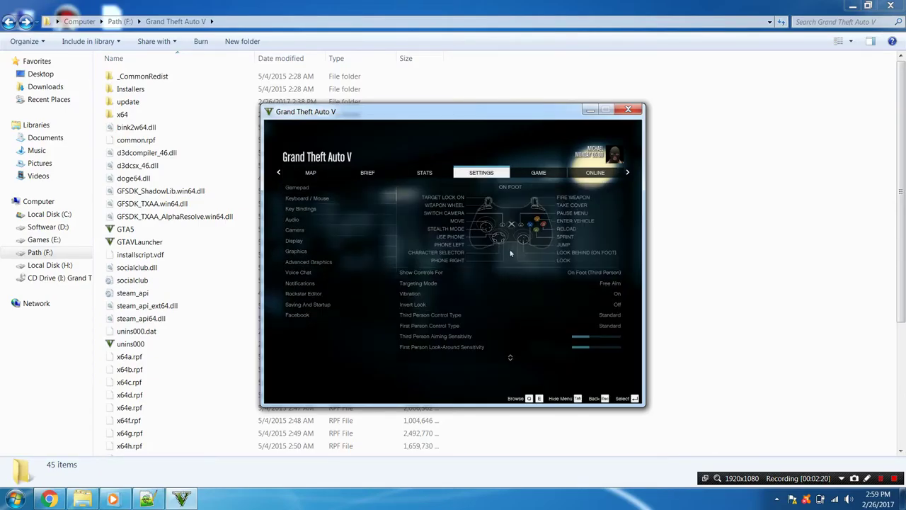
key(Escape)
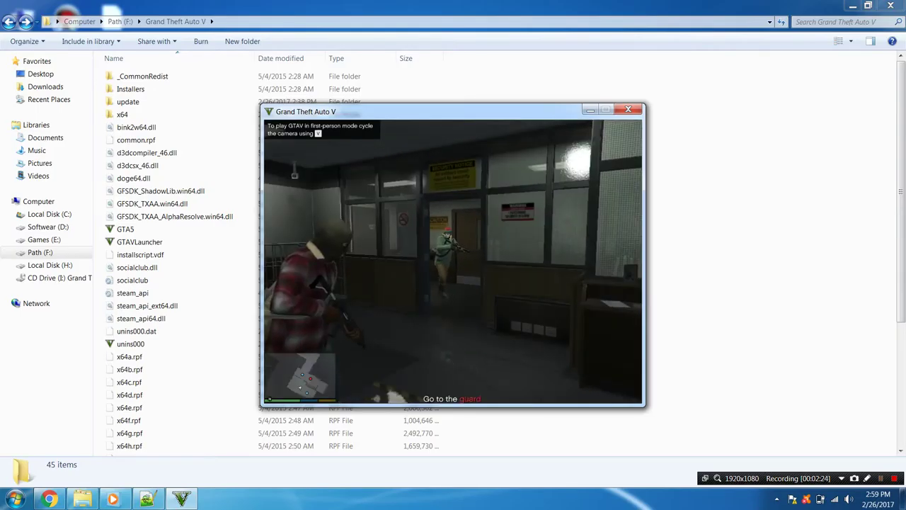
key(w)
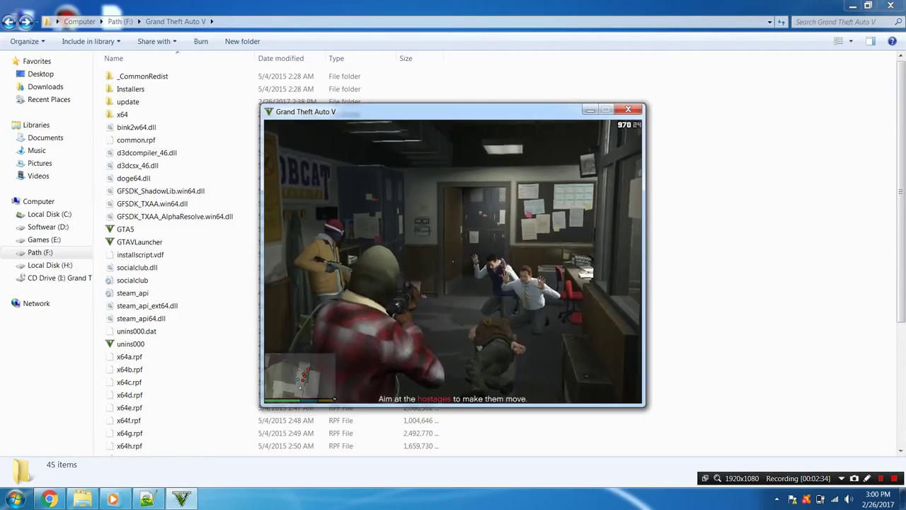
Exit Grand Theft Auto V to Windows from the pause menu and confirm leaving to the desktop.
key(Escape)
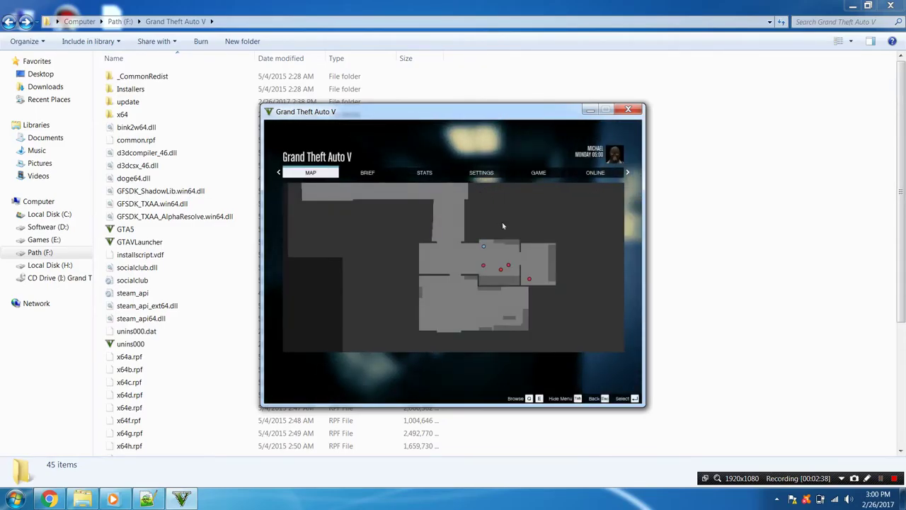
click(539, 172)
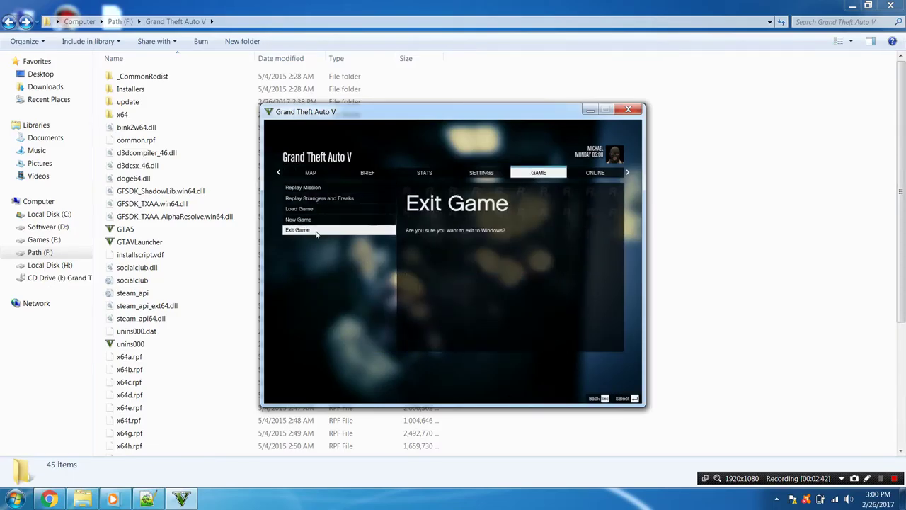
click(622, 399)
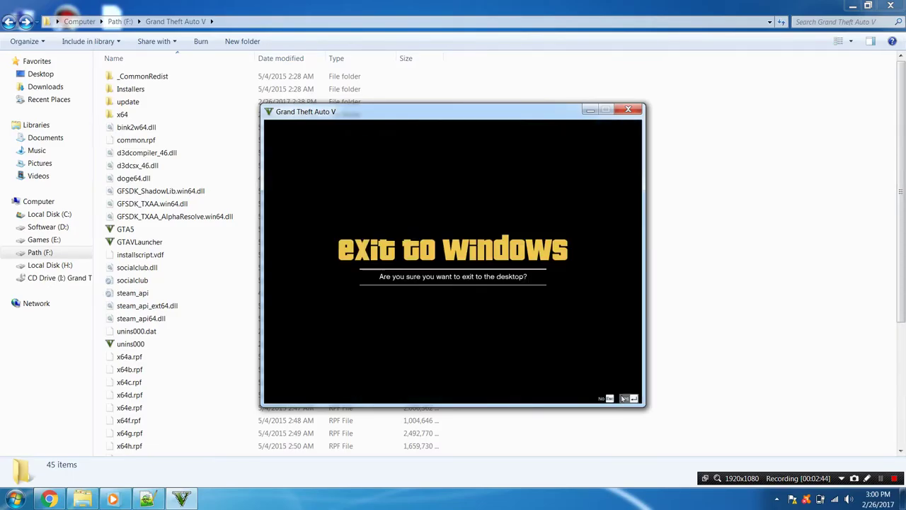
click(630, 399)
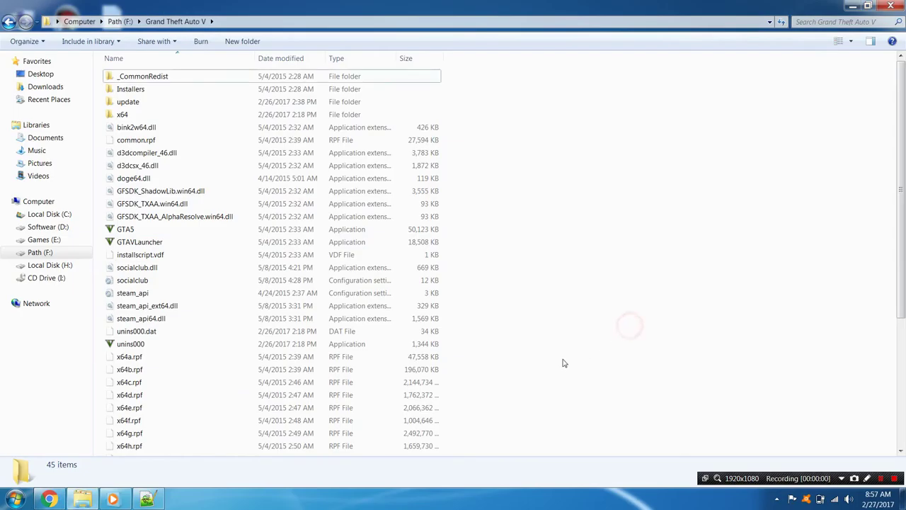
Switch to Notepad++ and read the closing lines of the CREDITS section in Guide_ofg.txt.
click(154, 500)
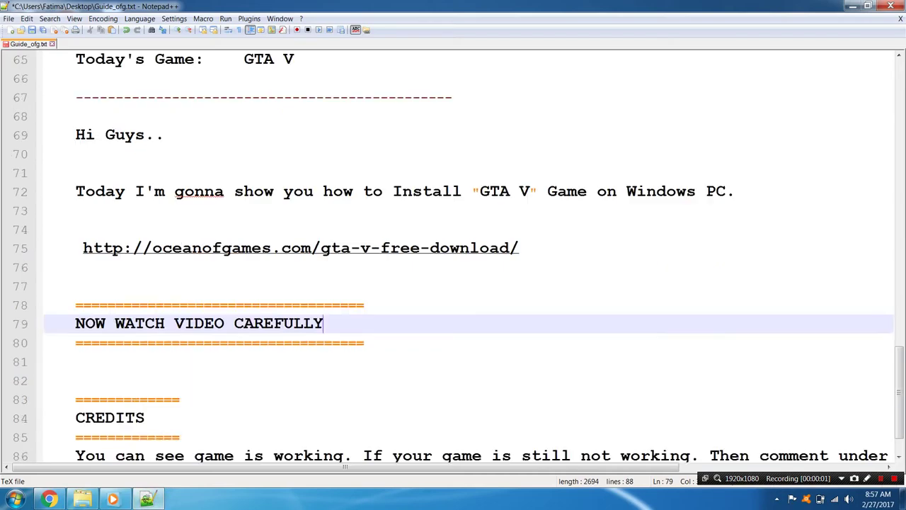
drag(76, 398, 323, 418)
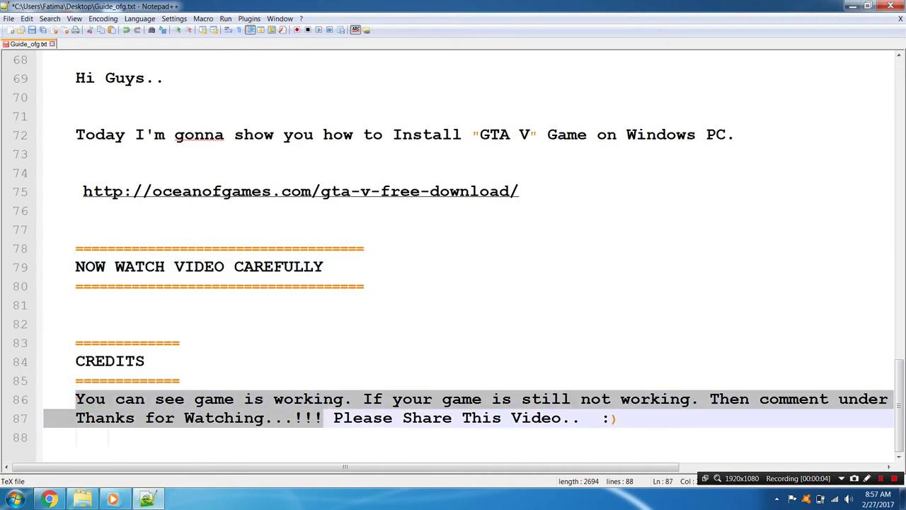
drag(452, 418, 581, 418)
click(626, 421)
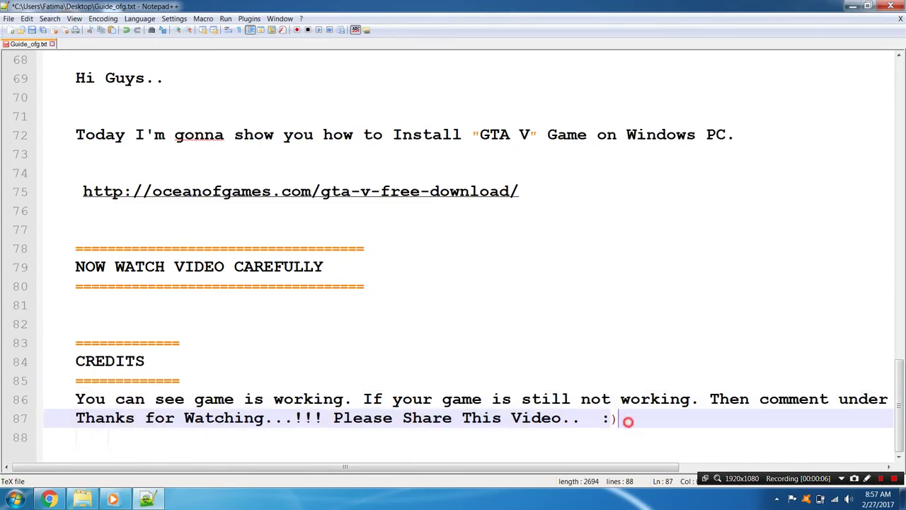